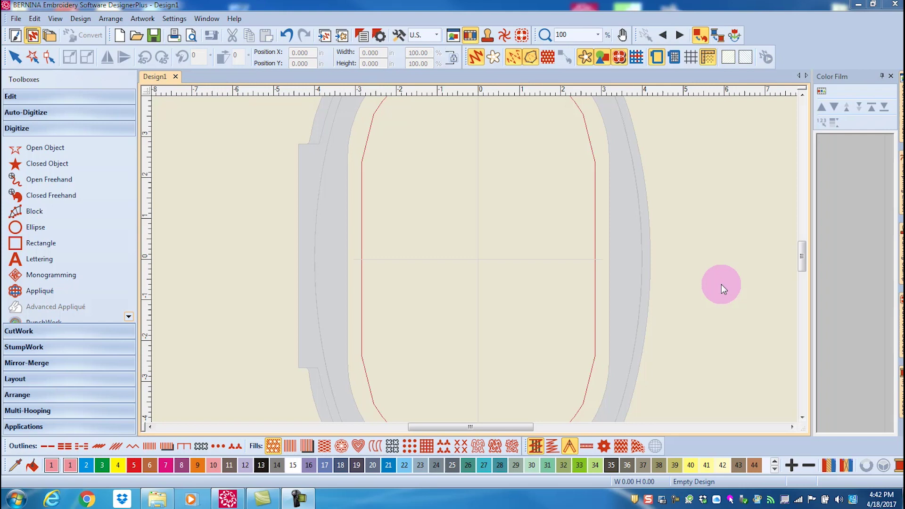
Create lettering in the hoop reading 'Happy' on one line and 'Birthday' on the next, then generate its stitches
left_click(41, 261)
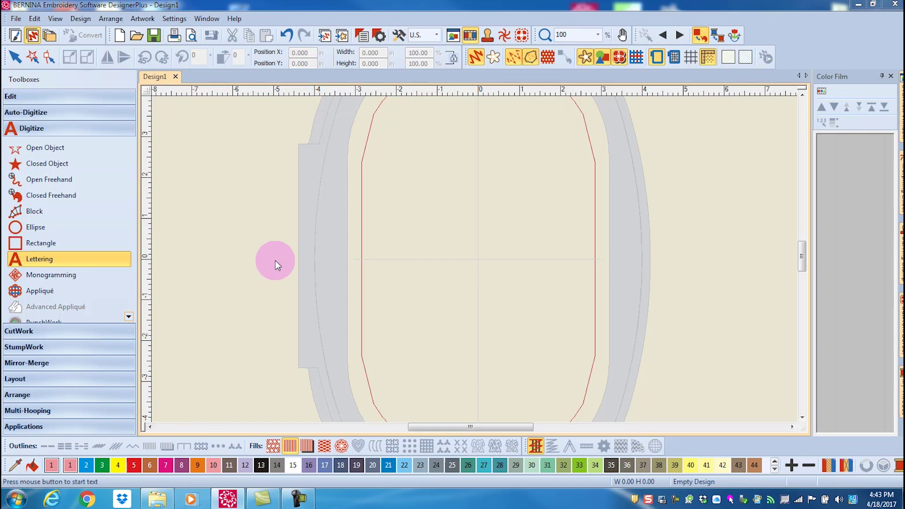
left_click(428, 256)
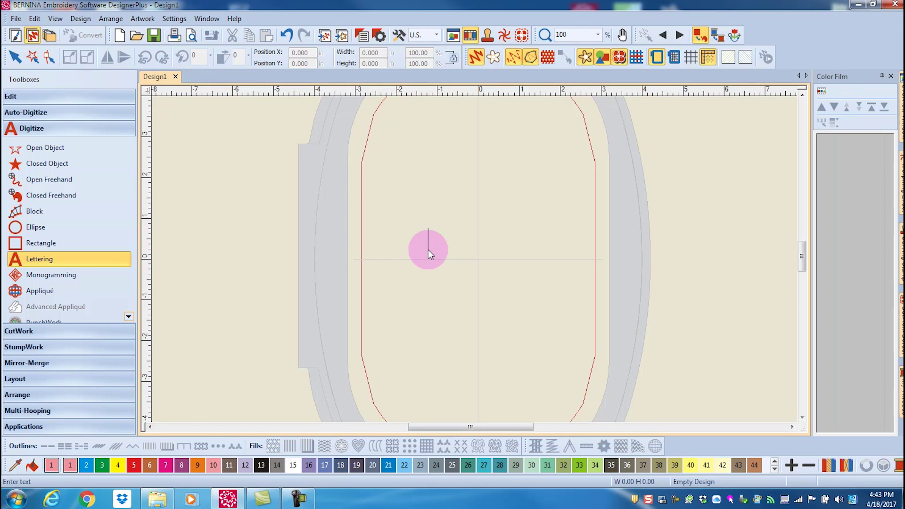
type("Happy")
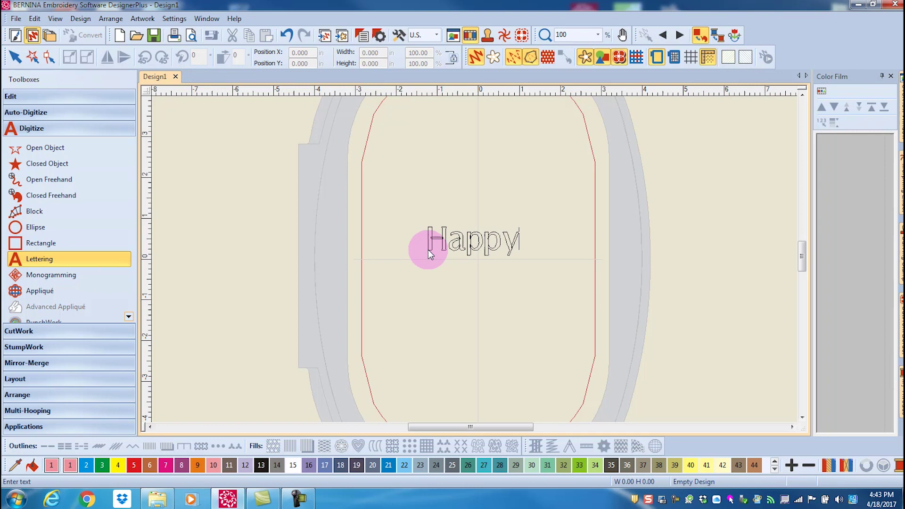
key("Return")
type("Birthday")
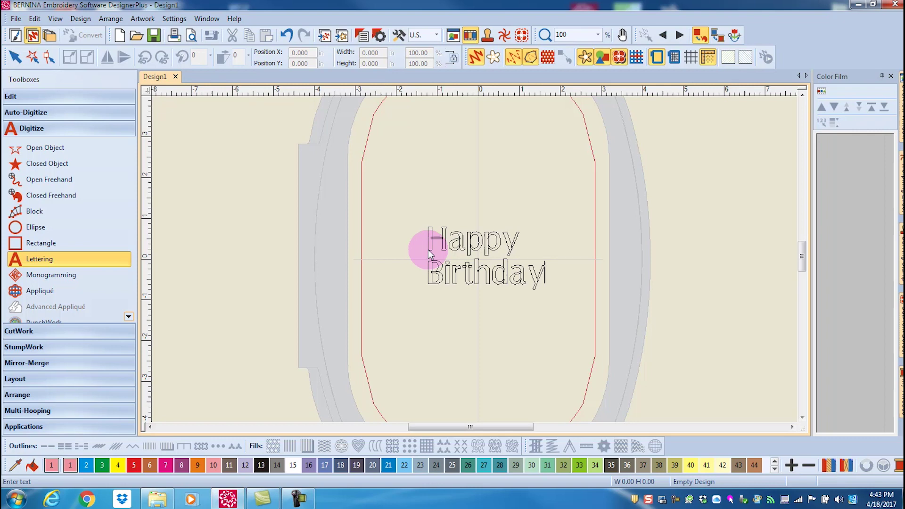
key("Return")
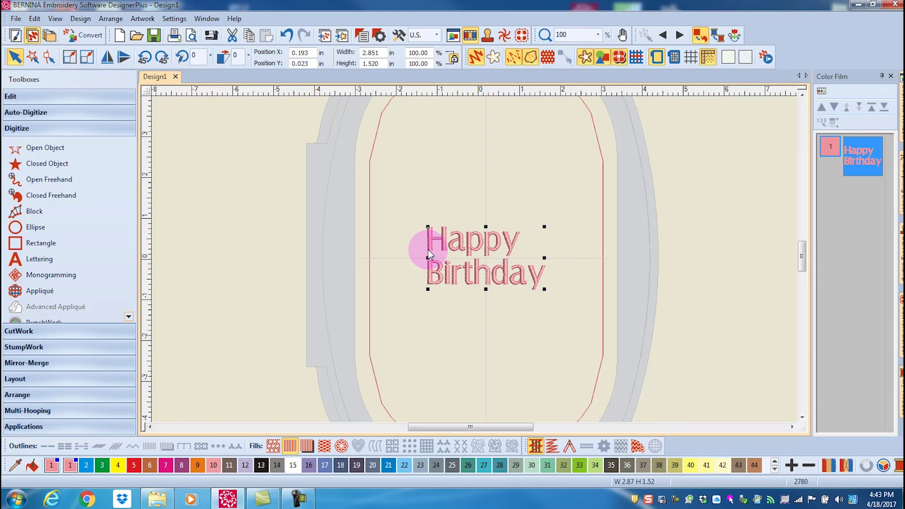
Delete the existing lettering and enter 'Happy' / 'Birthday' as new text in Lettering Object Properties
key("Delete")
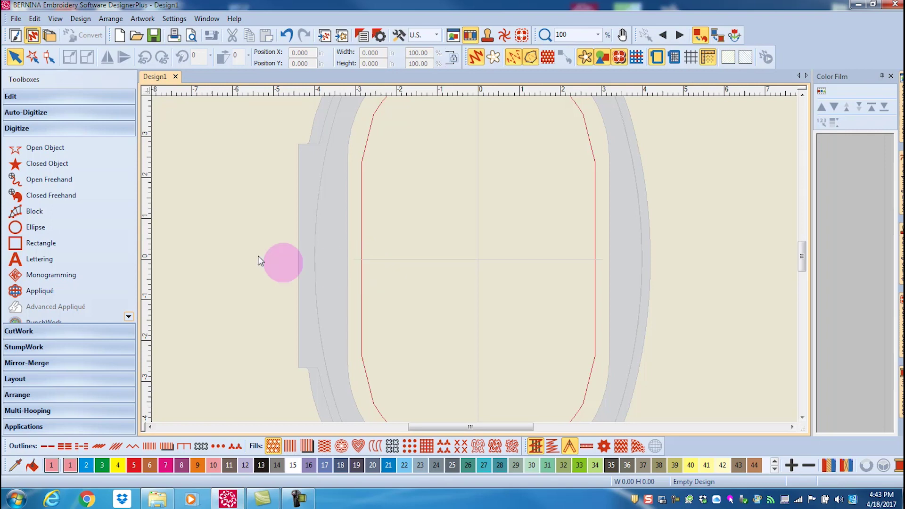
left_click(41, 265)
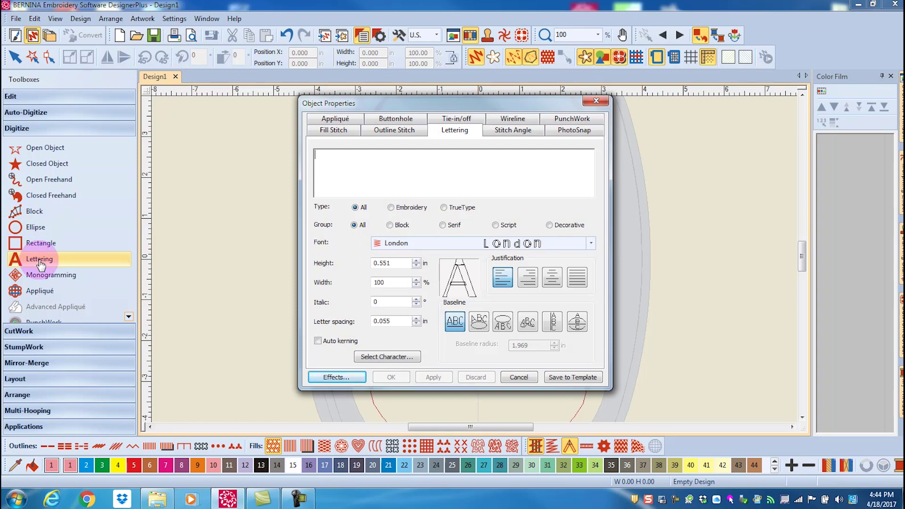
left_click(359, 173)
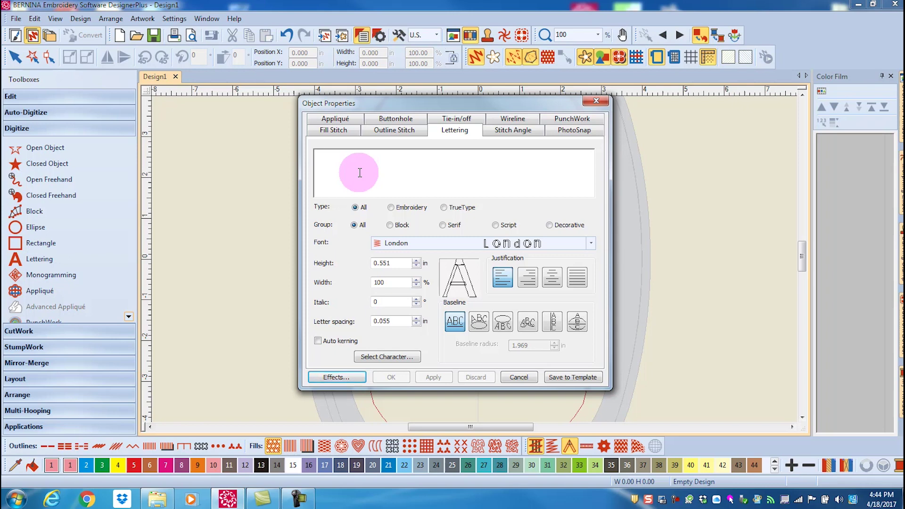
type("Haap")
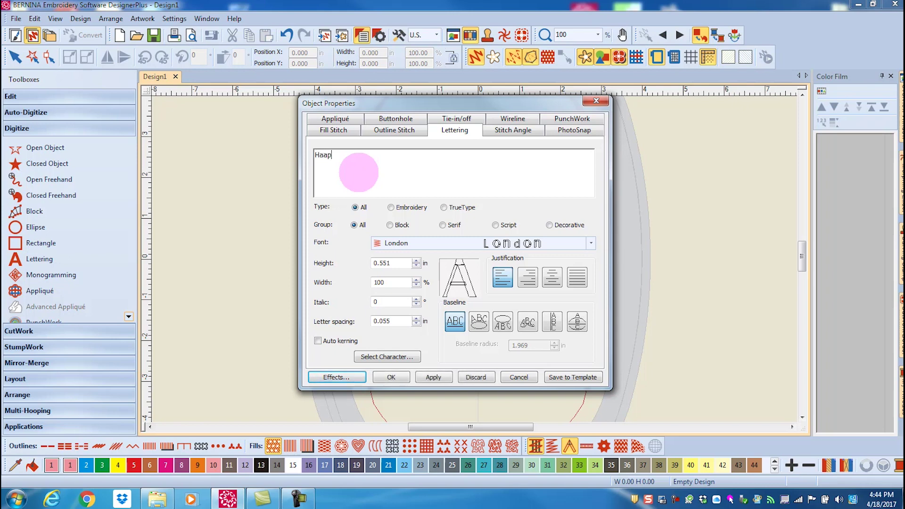
key("BackSpace")
key("BackSpace")
type("ppy")
key("Return")
type("Birthday")
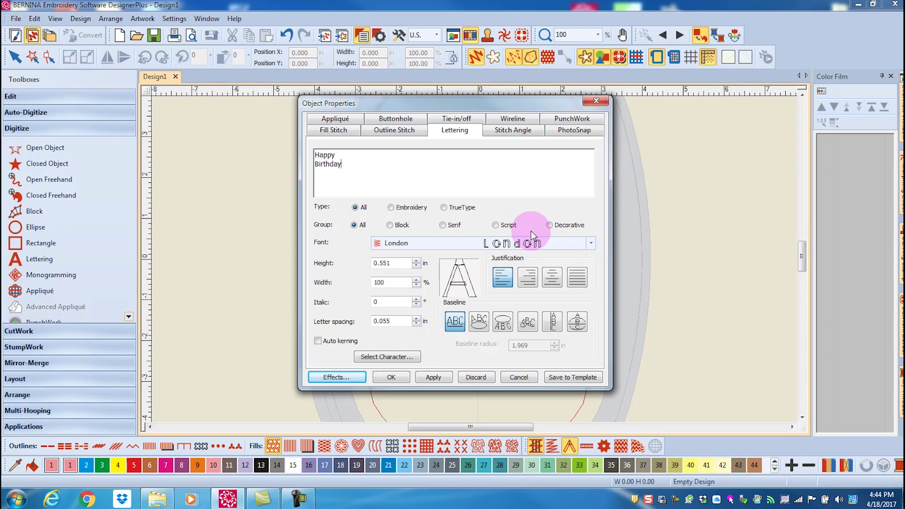
Choose the Anniversary font for the 'Happy Birthday' text, apply it, and move the dialog aside
left_click(591, 243)
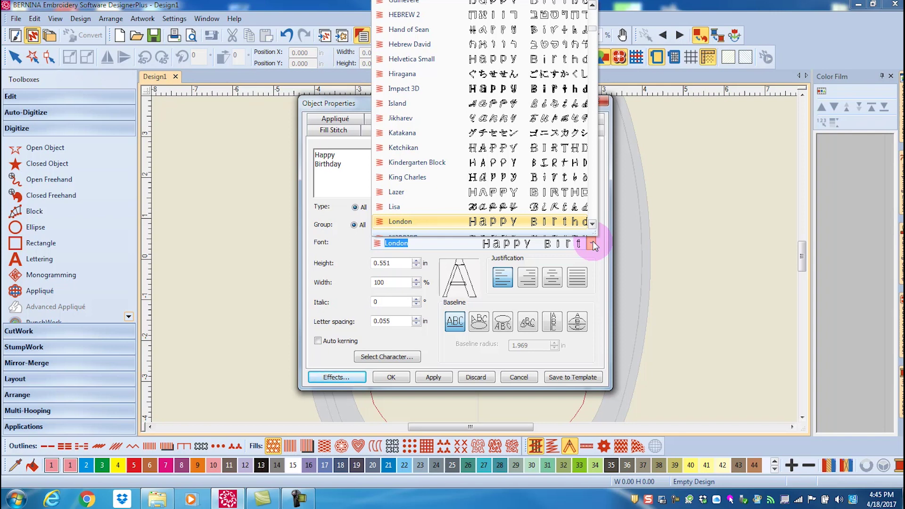
left_click(593, 242)
left_click(593, 241)
type("Anniversary")
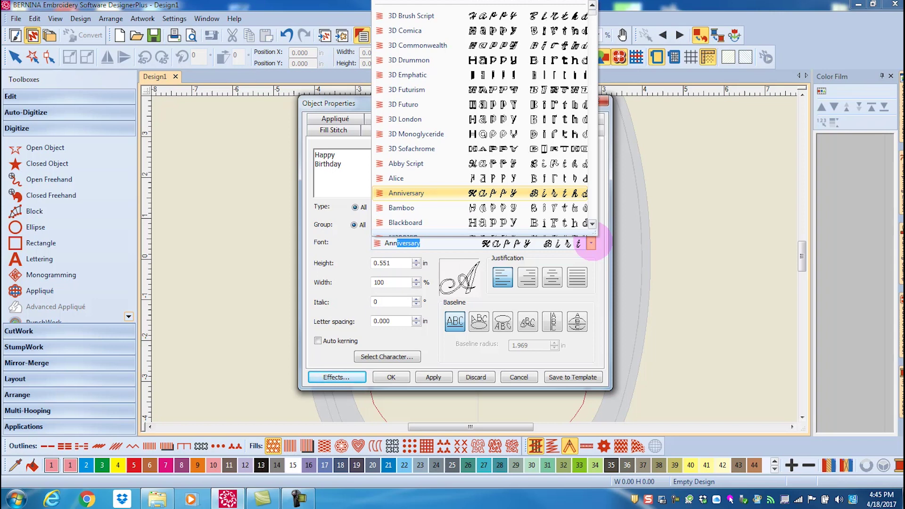
left_click(592, 244)
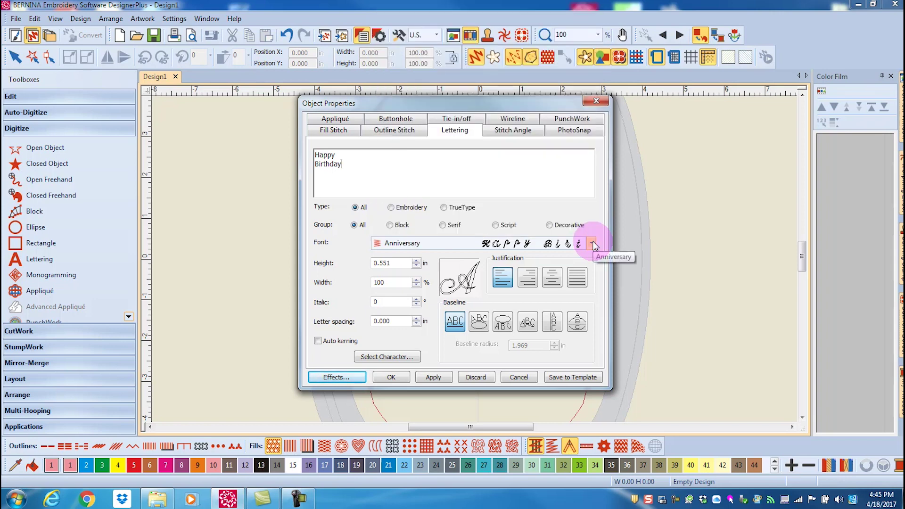
left_click(423, 375)
left_click_drag(441, 102, 633, 89)
Place the lettering in the hoop and filter the font Type to TrueType, keeping Anniversary
left_click(414, 290)
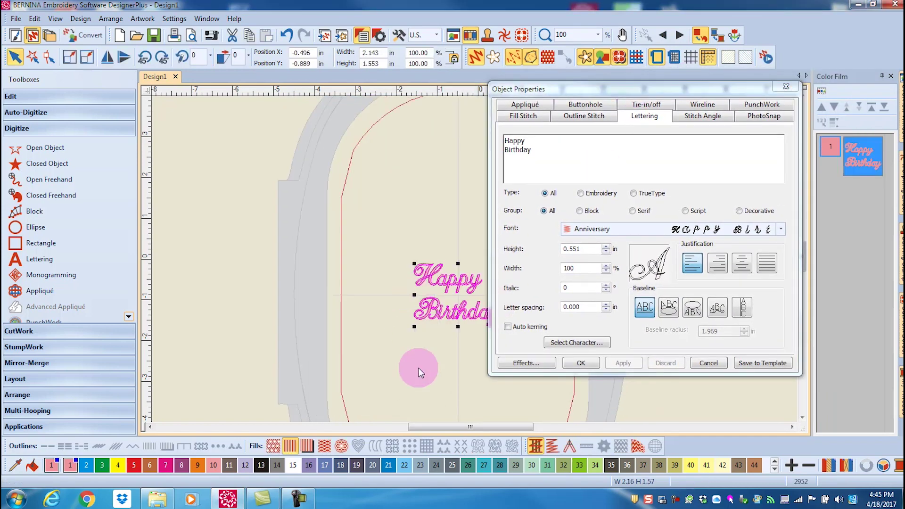
left_click(479, 364)
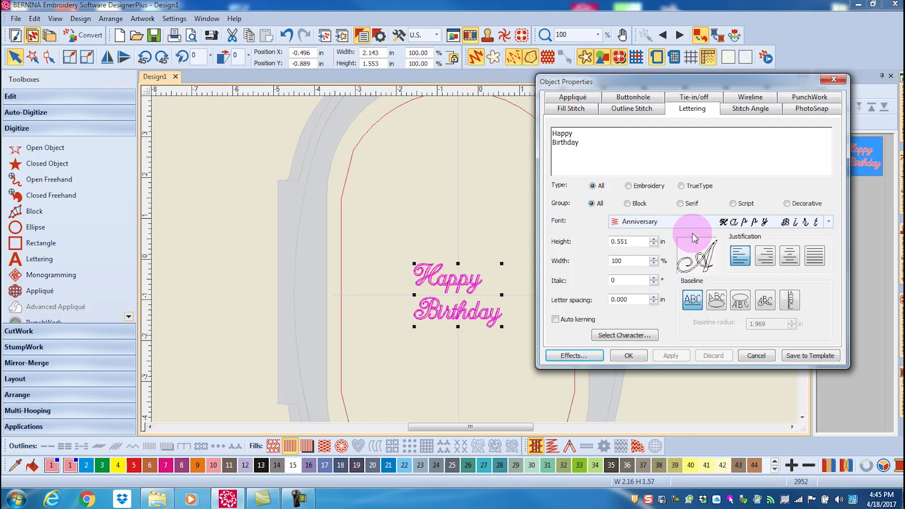
left_click(647, 188)
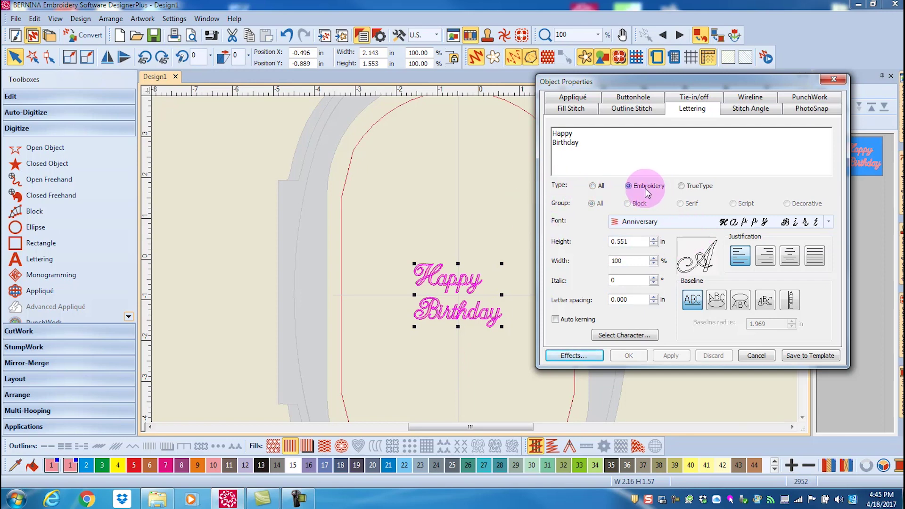
left_click(698, 187)
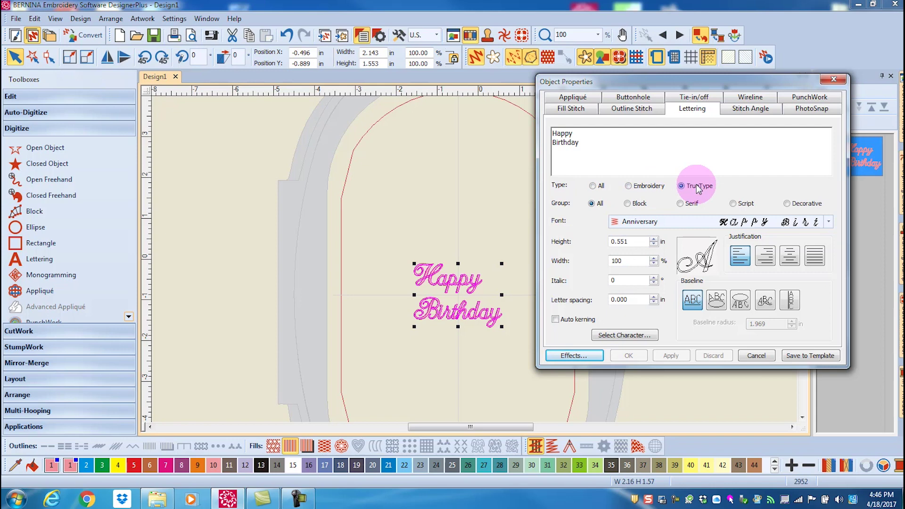
left_click(829, 222)
left_click(829, 222)
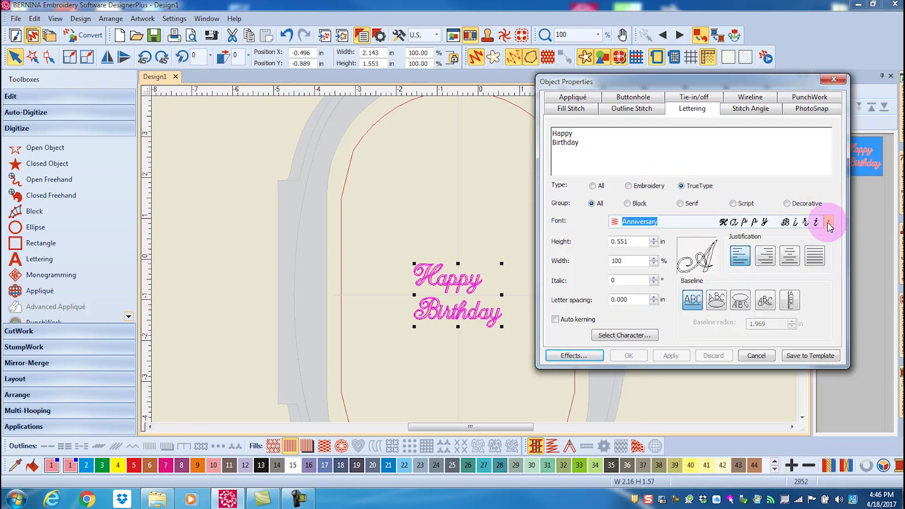
Set the font Group to Block and view the filtered TrueType font list
left_click(628, 204)
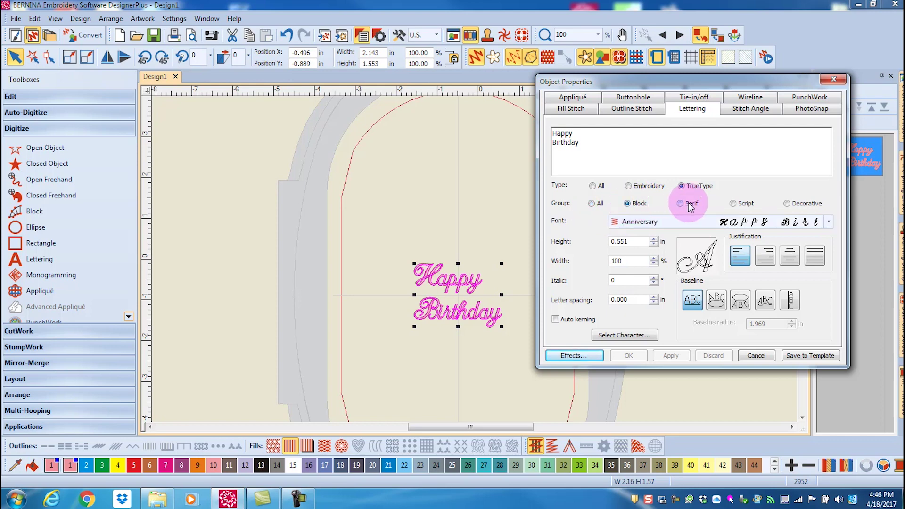
left_click(829, 222)
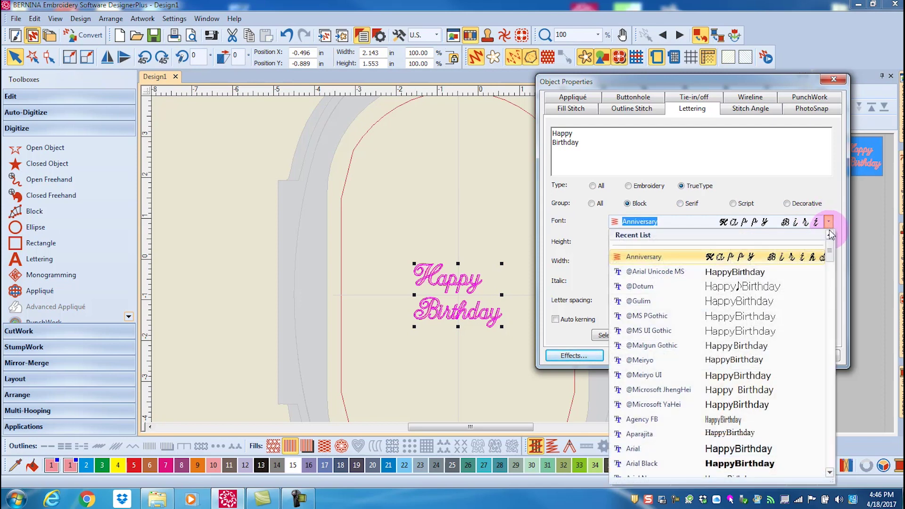